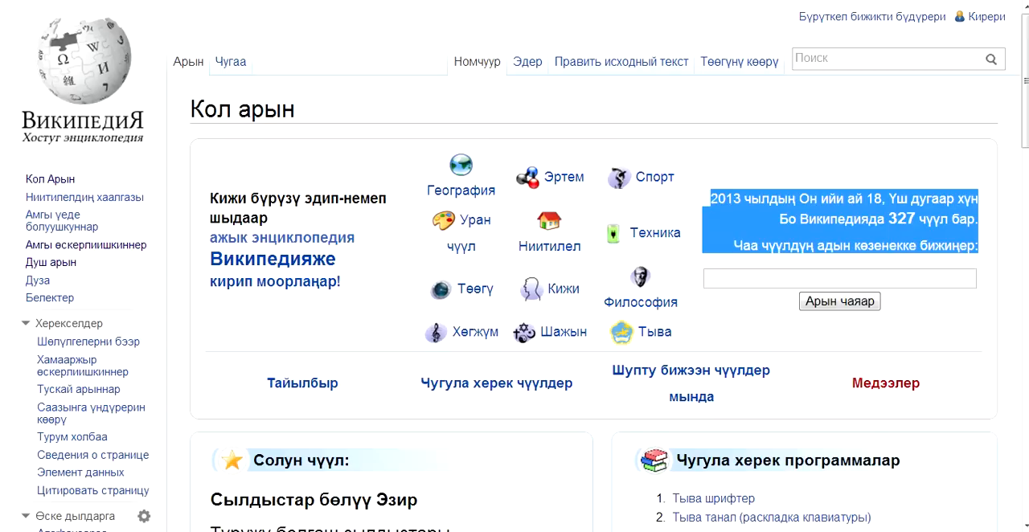
Start a new article titled "Дезикчи" using the page-creation form on the main page.
{"action": "left_click", "coordinate": [991, 317]}
{"action": "left_click", "coordinate": [961, 278]}
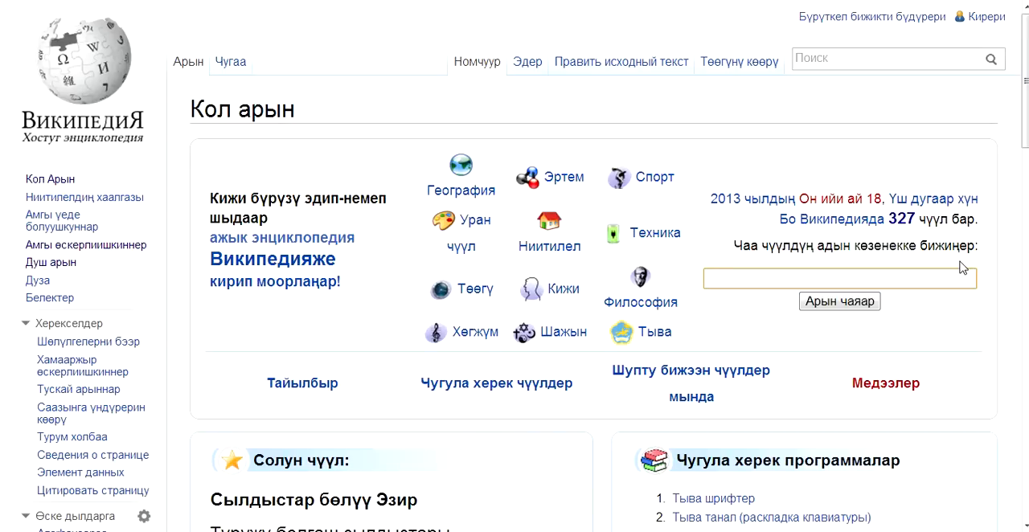
{"action": "type", "text": "Ltpb"}
{"action": "key", "text": "BackSpace"}
{"action": "key", "text": "BackSpace"}
{"action": "key", "text": "BackSpace"}
{"action": "key", "text": "BackSpace"}
{"action": "type", "text": "Дезикчи"}
{"action": "left_click", "coordinate": [859, 303]}
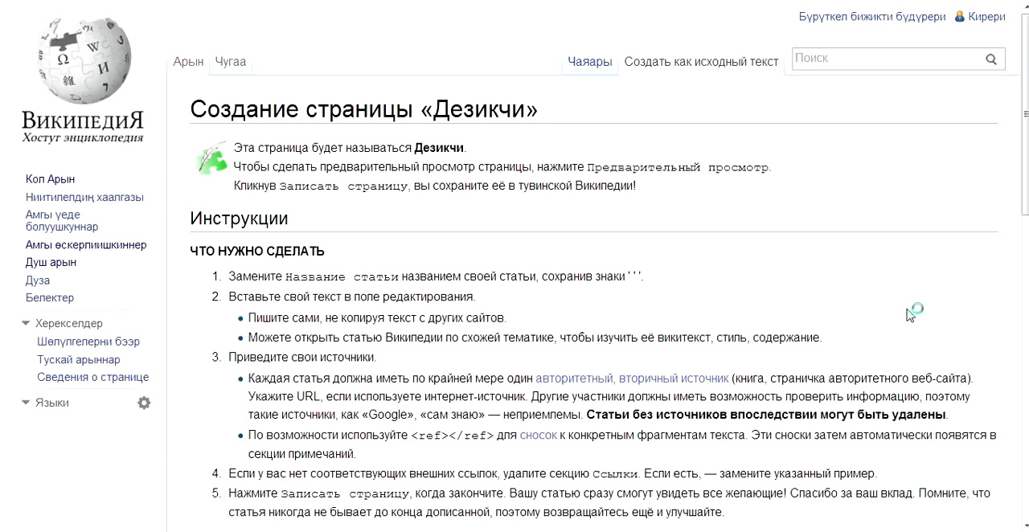
Review the page-creation instructions, particularly replacing the article name placeholder, and locate the editing area below them.
{"action": "scroll", "coordinate": [659, 201], "scroll_direction": "down", "scroll_amount": 2}
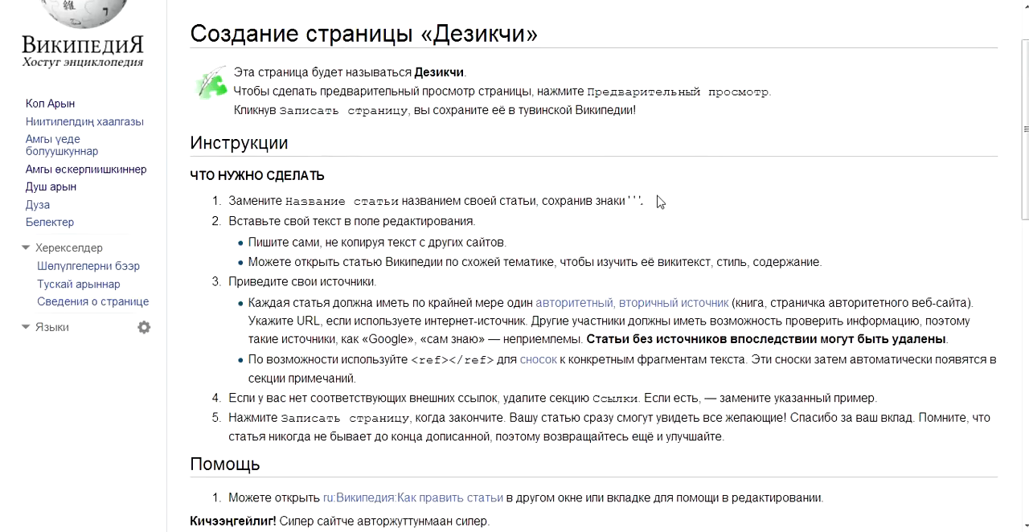
{"action": "left_click_drag", "start_coordinate": [229, 202], "coordinate": [352, 210]}
{"action": "left_click", "coordinate": [353, 209]}
{"action": "left_click_drag", "start_coordinate": [233, 201], "coordinate": [398, 201]}
{"action": "scroll", "coordinate": [409, 243], "scroll_direction": "down", "scroll_amount": 10}
{"action": "scroll", "coordinate": [207, 259], "scroll_direction": "up", "scroll_amount": 10}
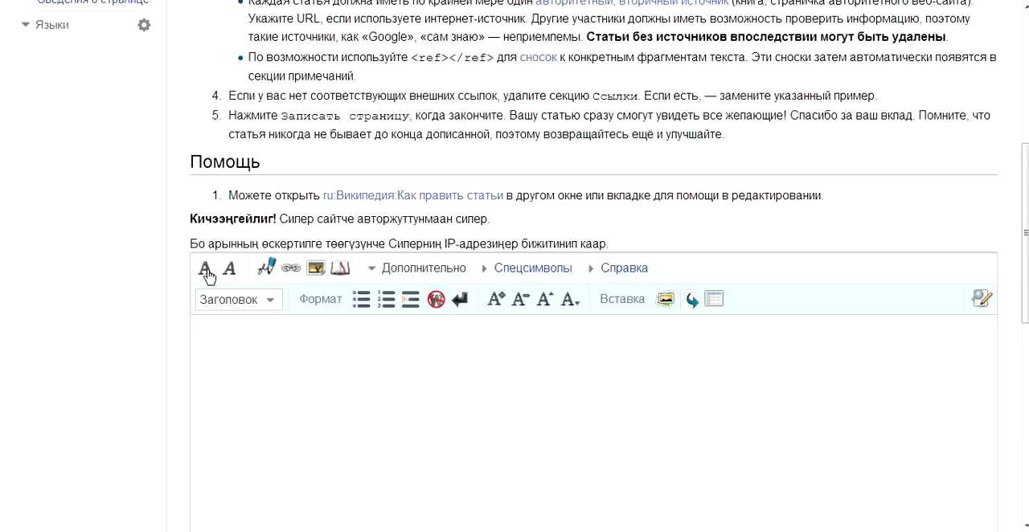
{"action": "scroll", "coordinate": [507, 260], "scroll_direction": "up", "scroll_amount": 10}
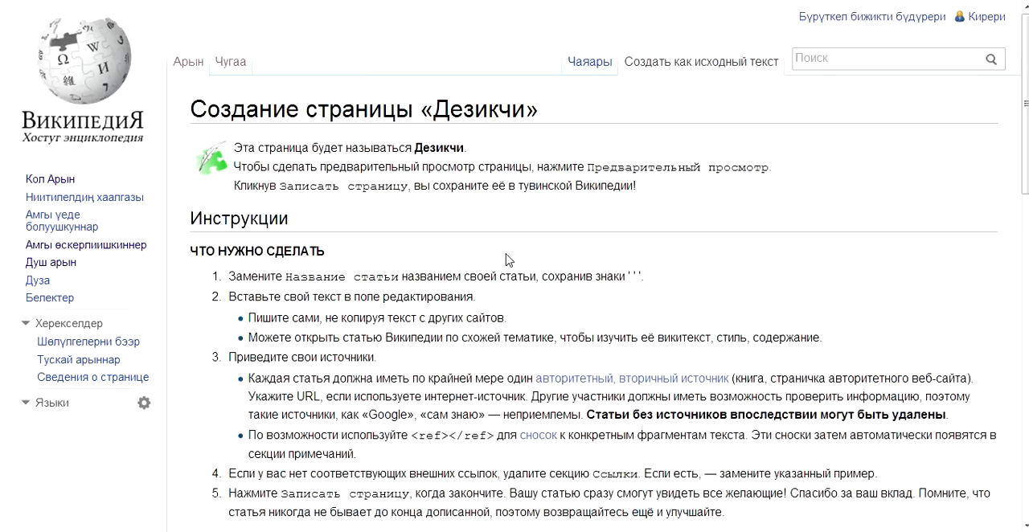
{"action": "scroll", "coordinate": [507, 259], "scroll_direction": "down", "scroll_amount": 1}
{"action": "left_click_drag", "start_coordinate": [229, 201], "coordinate": [347, 203]}
{"action": "left_click", "coordinate": [376, 211]}
{"action": "scroll", "coordinate": [444, 221], "scroll_direction": "down", "scroll_amount": 2}
{"action": "scroll", "coordinate": [444, 225], "scroll_direction": "down", "scroll_amount": 3}
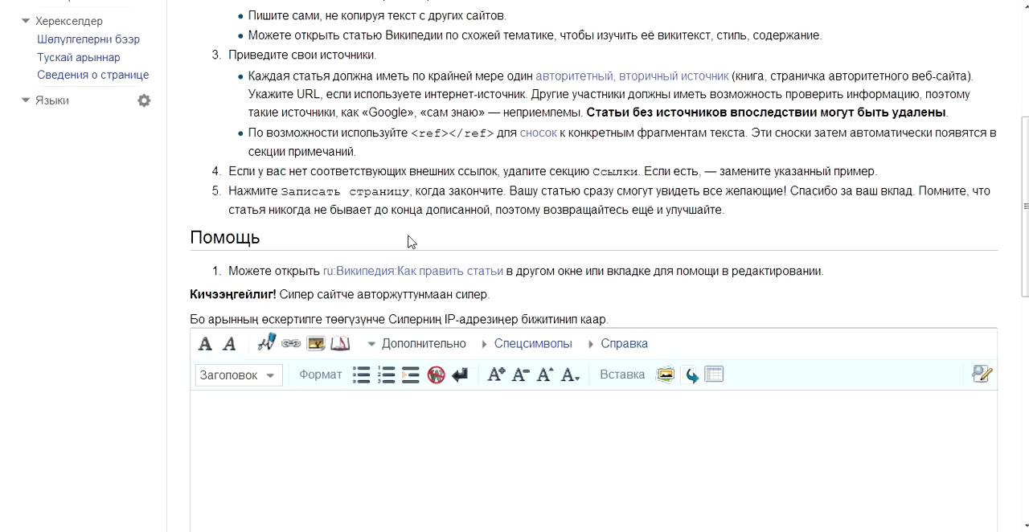
Enter "Дезикчи" as the article's opening word and make it bold.
{"action": "left_click", "coordinate": [361, 345]}
{"action": "scroll", "coordinate": [514, 265], "scroll_direction": "up", "scroll_amount": 2}
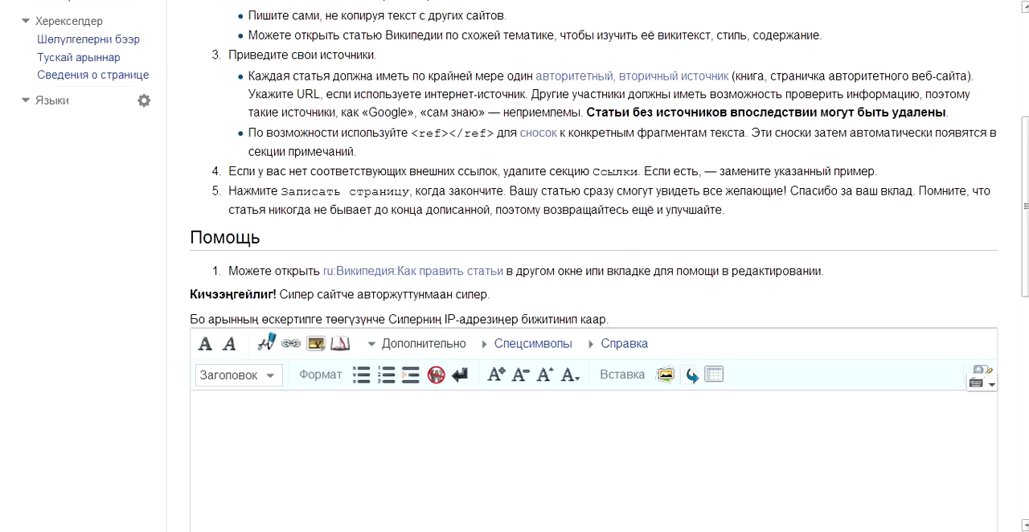
{"action": "type", "text": "Дезикчи"}
{"action": "key", "text": "ctrl+a"}
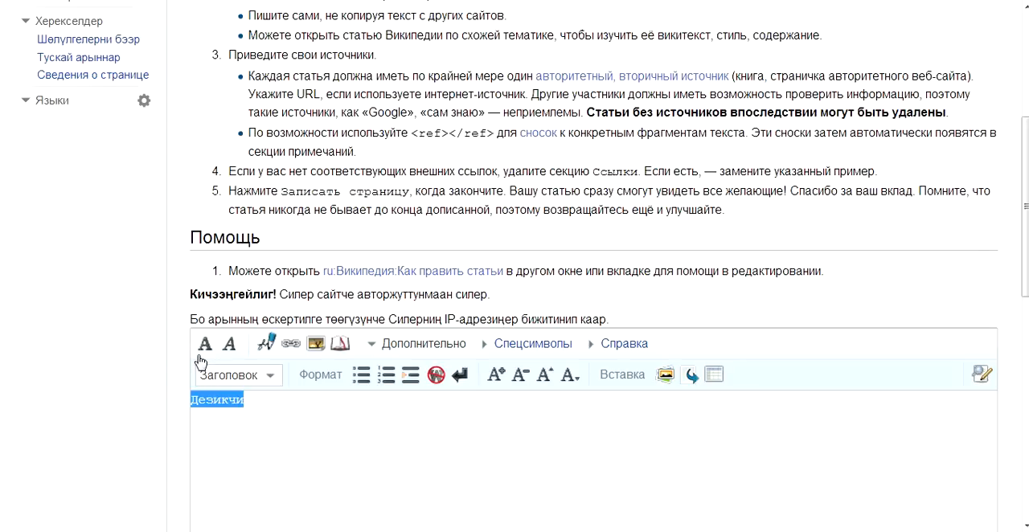
{"action": "left_click", "coordinate": [204, 344]}
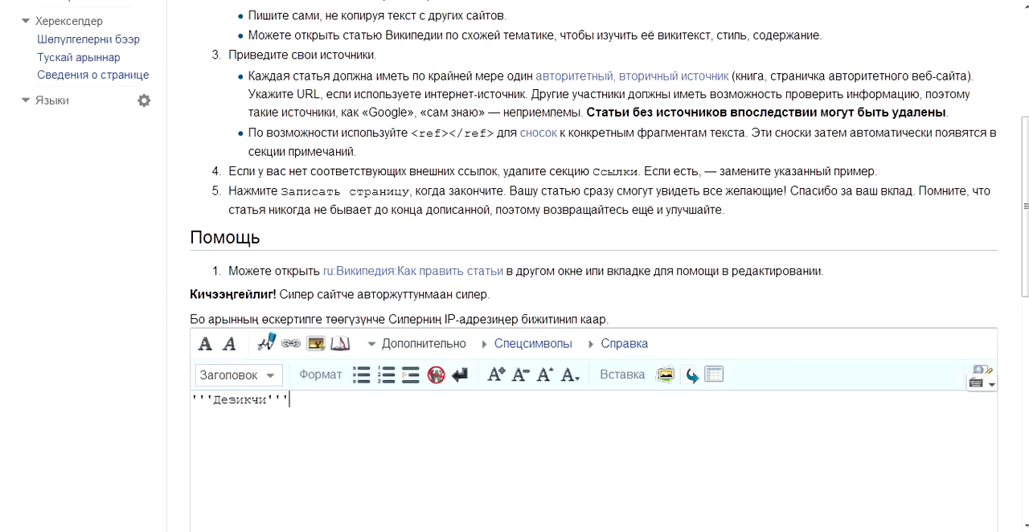
Write the definition "- кандыг-бир хүлээлгеден, ажылдан дескен кижи." after the bold title word.
{"action": "type", "text": "-"}
{"action": "type", "text": "кандыг-бир"}
{"action": "type", "text": " ком"}
{"action": "key", "text": "BackSpace"}
{"action": "key", "text": "BackSpace"}
{"action": "type", "text": "хулээ"}
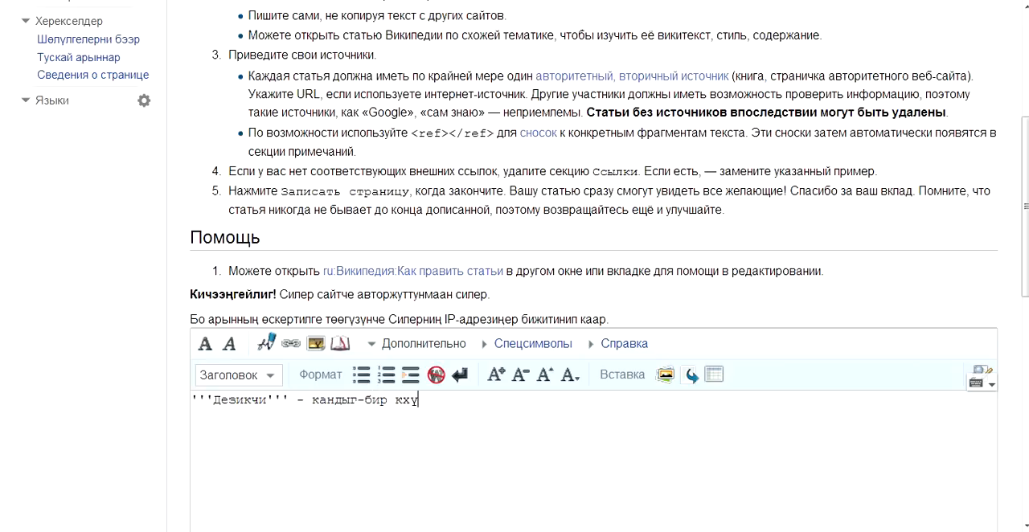
{"action": "key", "text": "Left"}
{"action": "key", "text": "Left"}
{"action": "key", "text": "Left"}
{"action": "key", "text": "Left"}
{"action": "key", "text": "Left"}
{"action": "key", "text": "BackSpace"}
{"action": "key", "text": "End"}
{"action": "type", "text": "лгеден, ажылд"}
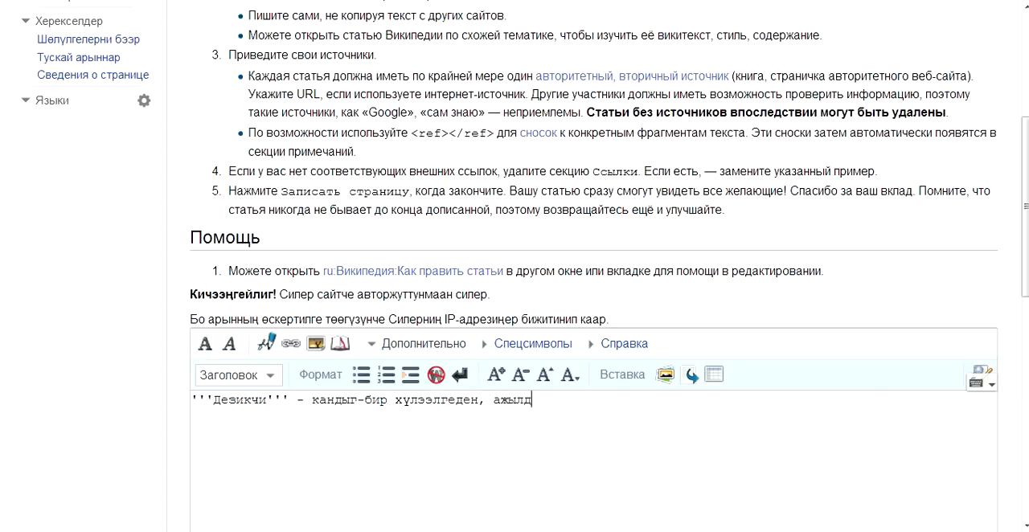
{"action": "type", "text": "ан дескен кижи."}
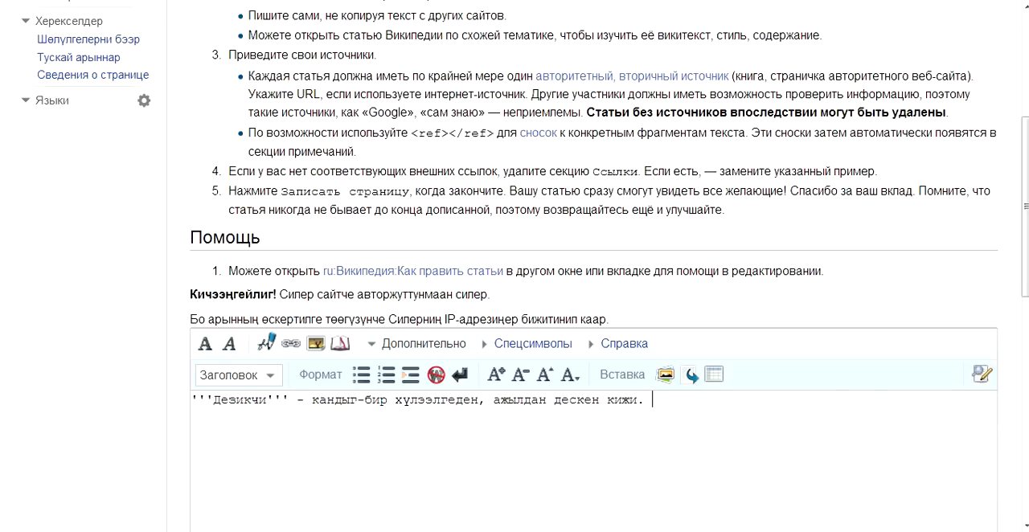
Number the definition by inserting "1)" right after the dash.
{"action": "key", "text": "Home"}
{"action": "key", "text": "Right"}
{"action": "key", "text": "Right"}
{"action": "key", "text": "Right"}
{"action": "key", "text": "Right"}
{"action": "key", "text": "Right"}
{"action": "key", "text": "Right"}
{"action": "key", "text": "Right"}
{"action": "key", "text": "Right"}
{"action": "key", "text": "Right"}
{"action": "key", "text": "Right"}
{"action": "key", "text": "Right"}
{"action": "key", "text": "Right"}
{"action": "key", "text": "Right"}
{"action": "key", "text": "Right"}
{"action": "key", "text": "Right"}
{"action": "key", "text": "Right"}
{"action": "key", "text": "Left"}
{"action": "type", "text": "1)"}
{"action": "key", "text": "End"}
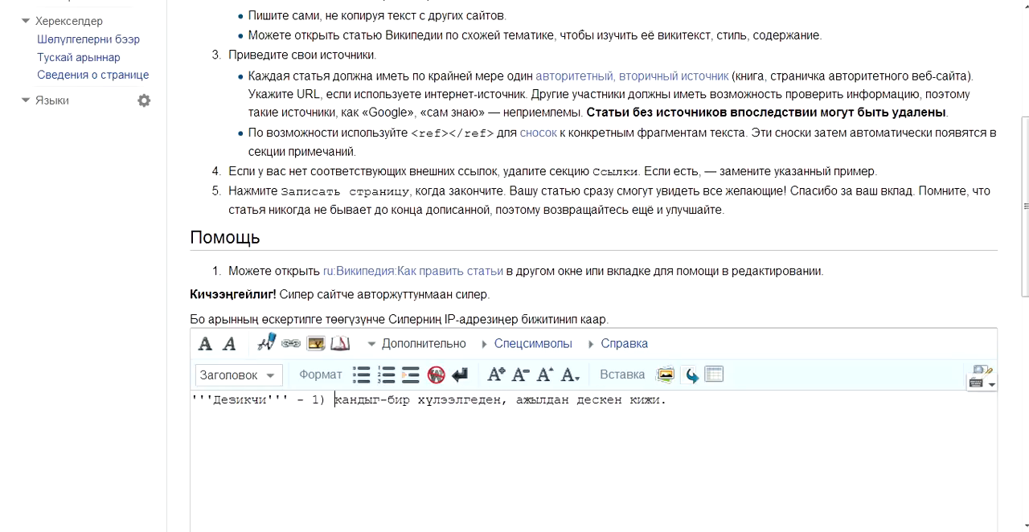
Replace the definition's final period with a semicolon and add the second meaning "2) дайзынның талазынче дескен кижи.".
{"action": "key", "text": "shift+Right"}
{"action": "type", "text": "; 2)"}
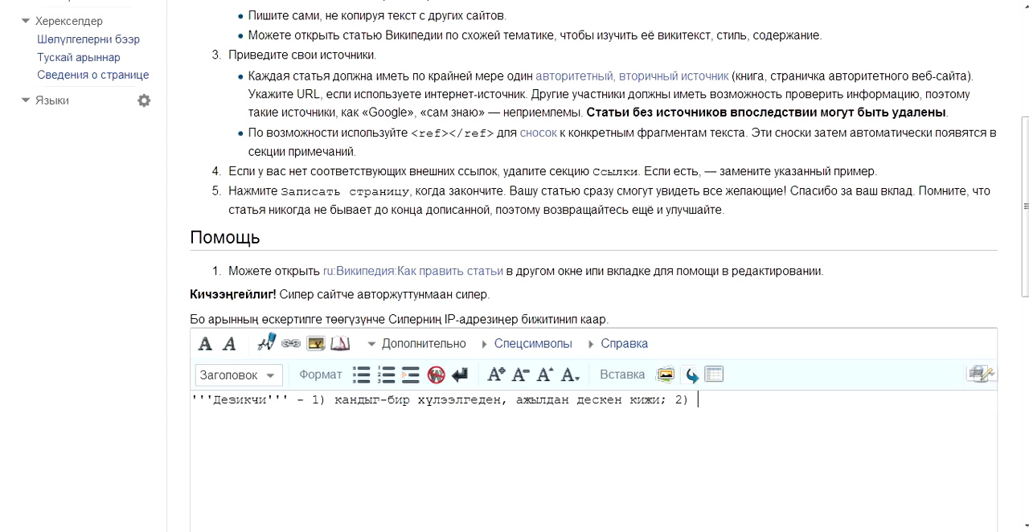
{"action": "type", "text": "дайзын"}
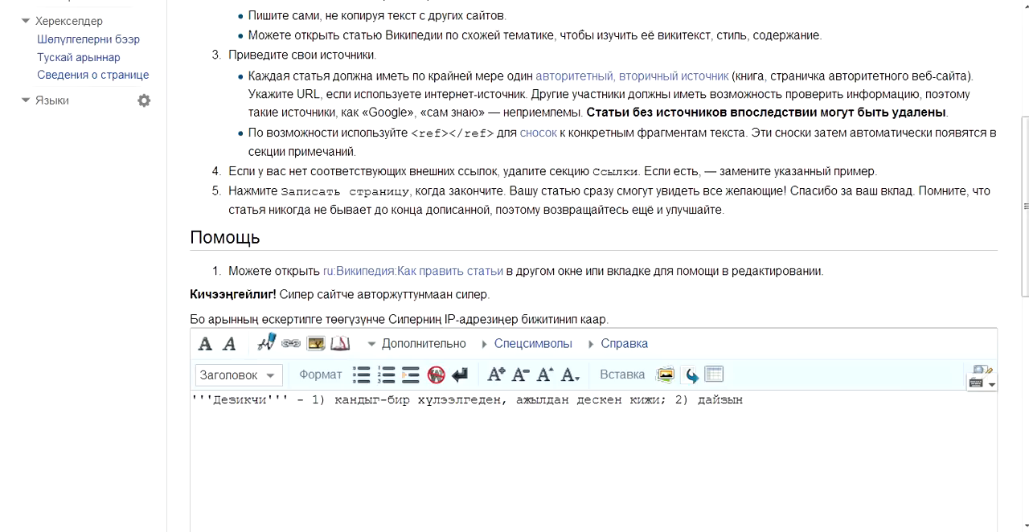
{"action": "type", "text": "ның талазынче дескен кижи."}
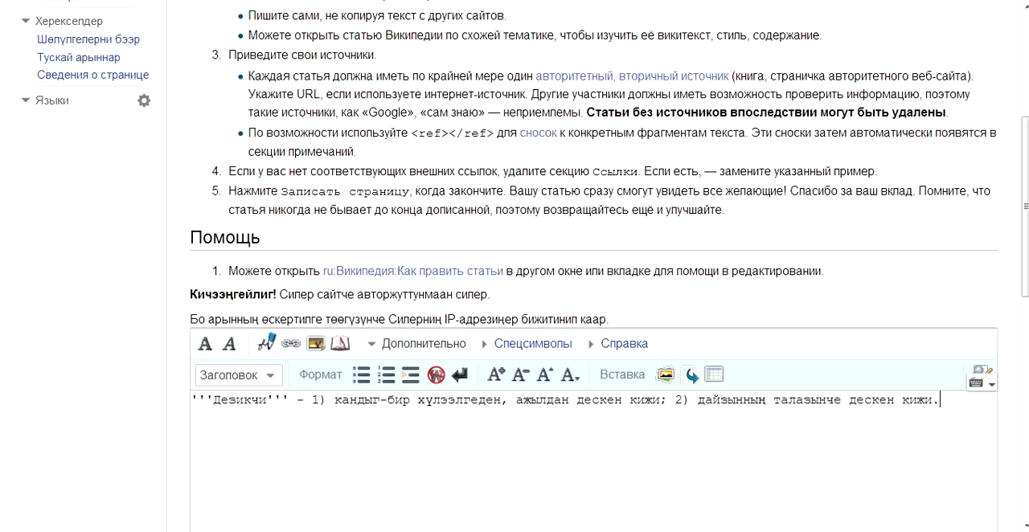
Insert a level 2 heading "Төөгү" below the definition, with blank lines beneath it.
{"action": "key", "text": "Return"}
{"action": "key", "text": "Return"}
{"action": "scroll", "coordinate": [449, 157], "scroll_direction": "down", "scroll_amount": 3}
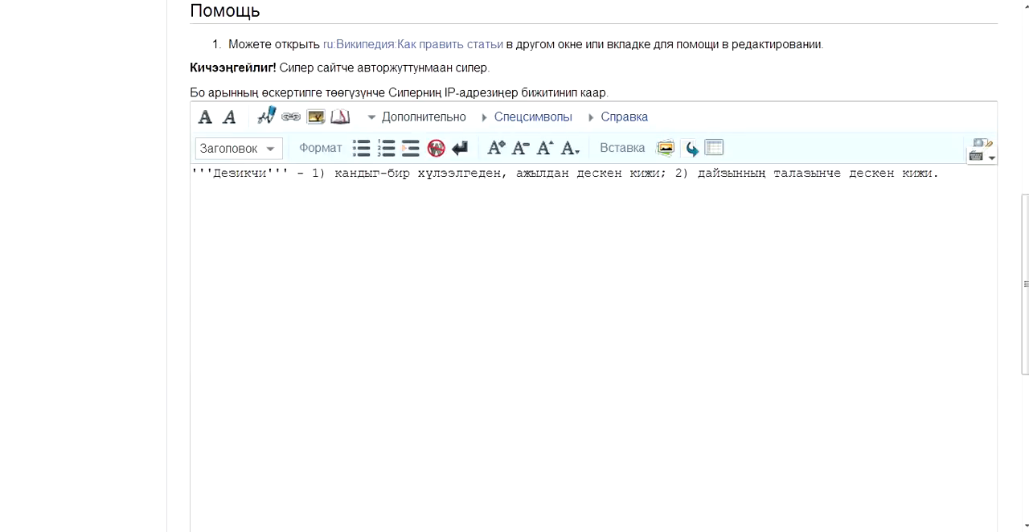
{"action": "left_click", "coordinate": [265, 151]}
{"action": "left_click", "coordinate": [266, 195]}
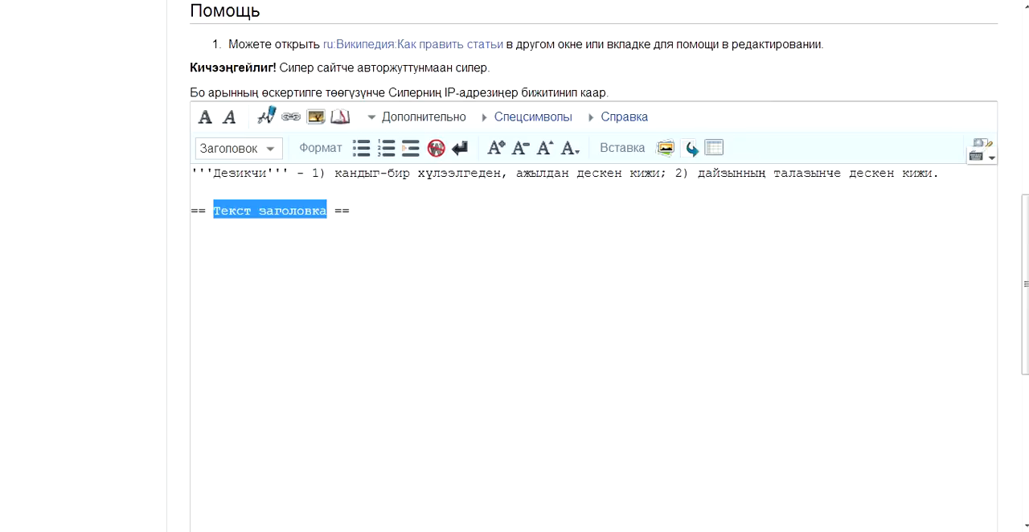
{"action": "type", "text": "Т"}
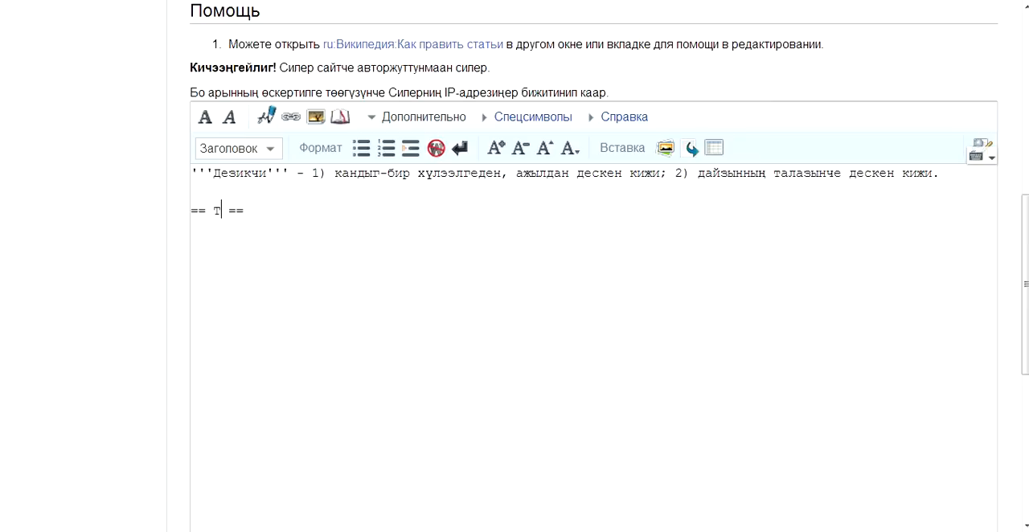
{"action": "type", "text": "өөгү"}
{"action": "left_click", "coordinate": [199, 228]}
{"action": "key", "text": "Return"}
{"action": "key", "text": "Up"}
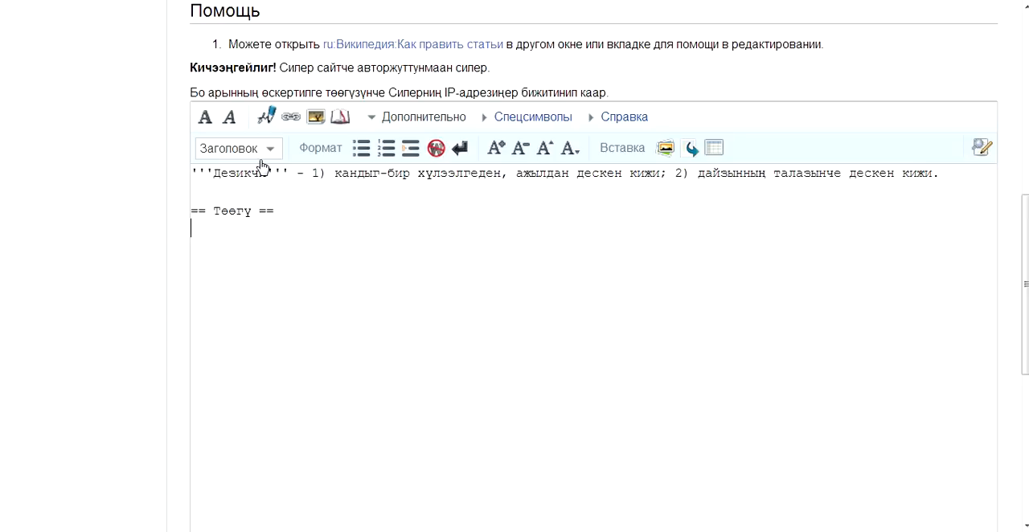
{"action": "type", "text": "ава"}
{"action": "key", "text": "shift+Home"}
{"action": "key", "text": "BackSpace"}
Insert a level 2 heading "Дезикчилерниң хевирлери" below the "Төөгү" section.
{"action": "key", "text": "Down"}
{"action": "key", "text": "Down"}
{"action": "left_click", "coordinate": [259, 150]}
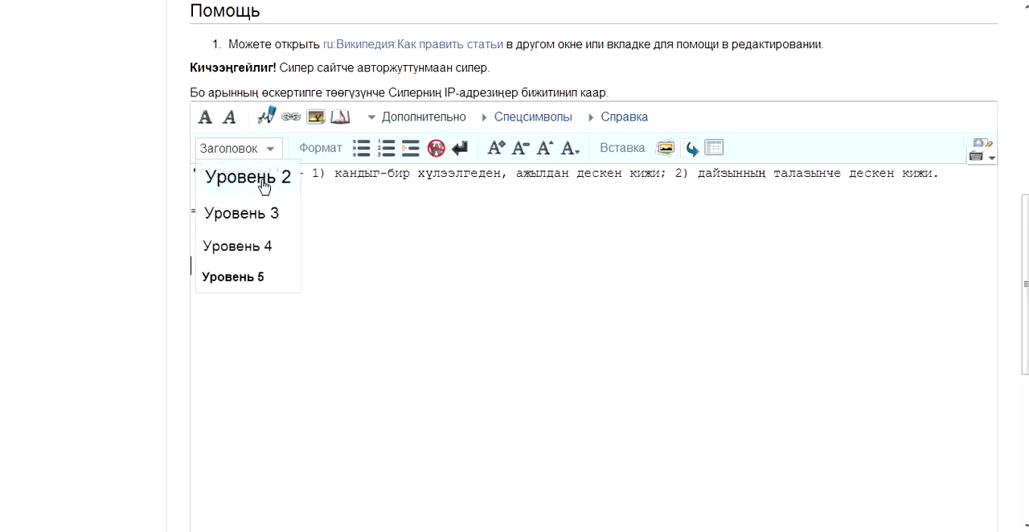
{"action": "left_click", "coordinate": [264, 191]}
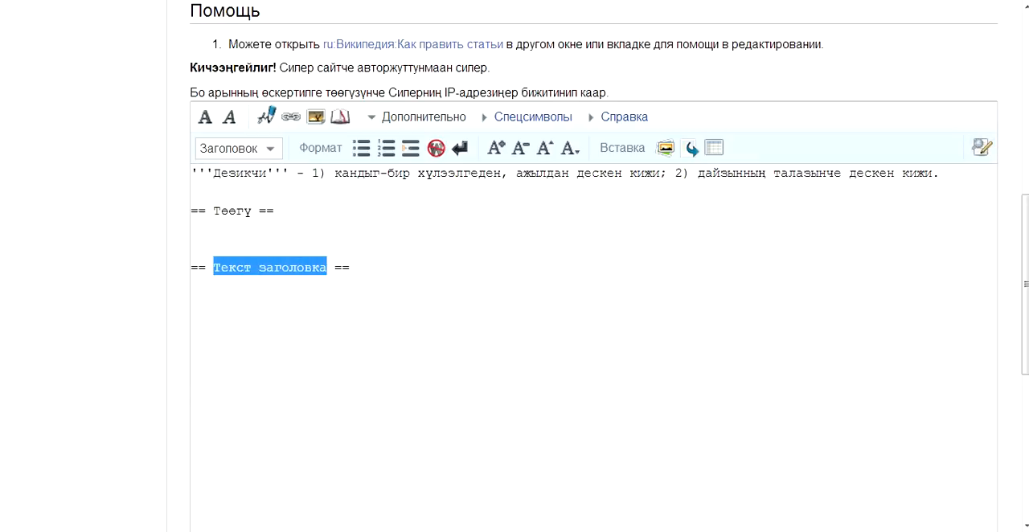
{"action": "type", "text": "Во"}
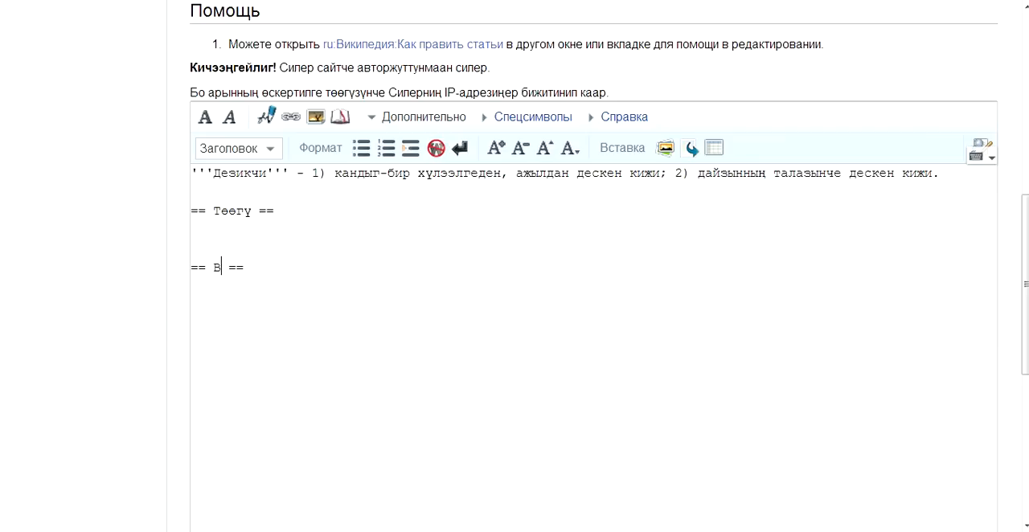
{"action": "key", "text": "BackSpace"}
{"action": "key", "text": "BackSpace"}
{"action": "type", "text": "Дезикч"}
{"action": "type", "text": "илерниң "}
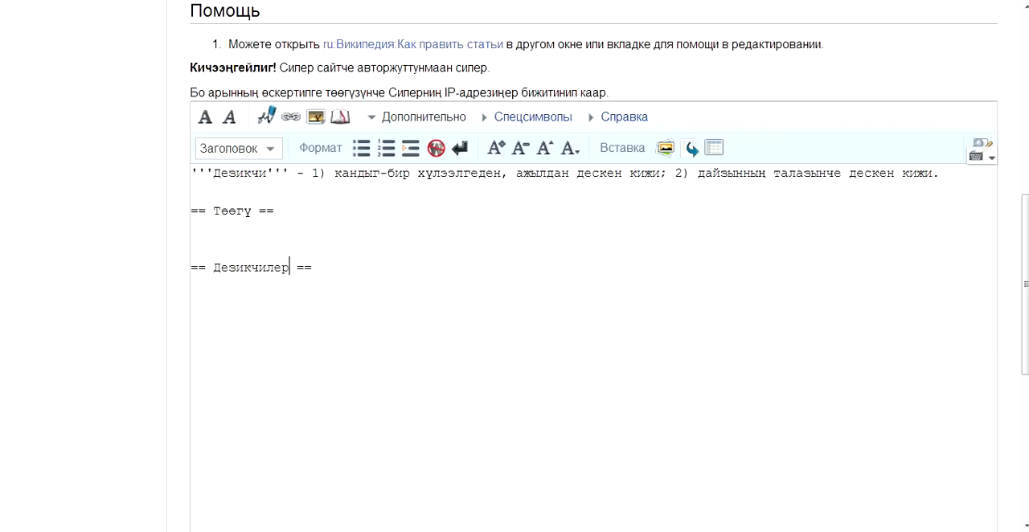
{"action": "type", "text": "хевирлери"}
{"action": "key", "text": "End"}
Insert a level 2 heading "Наказание" below the "Дезикчилерниң хевирлери" heading.
{"action": "key", "text": "Return"}
{"action": "key", "text": "Return"}
{"action": "left_click", "coordinate": [273, 148]}
{"action": "left_click", "coordinate": [282, 175]}
{"action": "type", "text": "Наказание"}
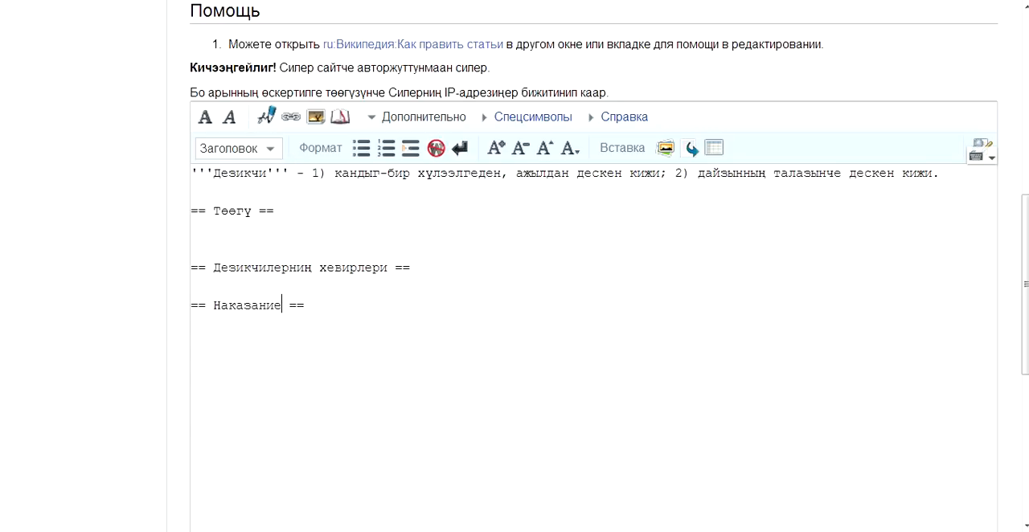
Insert a level 2 heading "Дөс" below the "Наказание" section.
{"action": "key", "text": "Return"}
{"action": "left_click", "coordinate": [269, 148]}
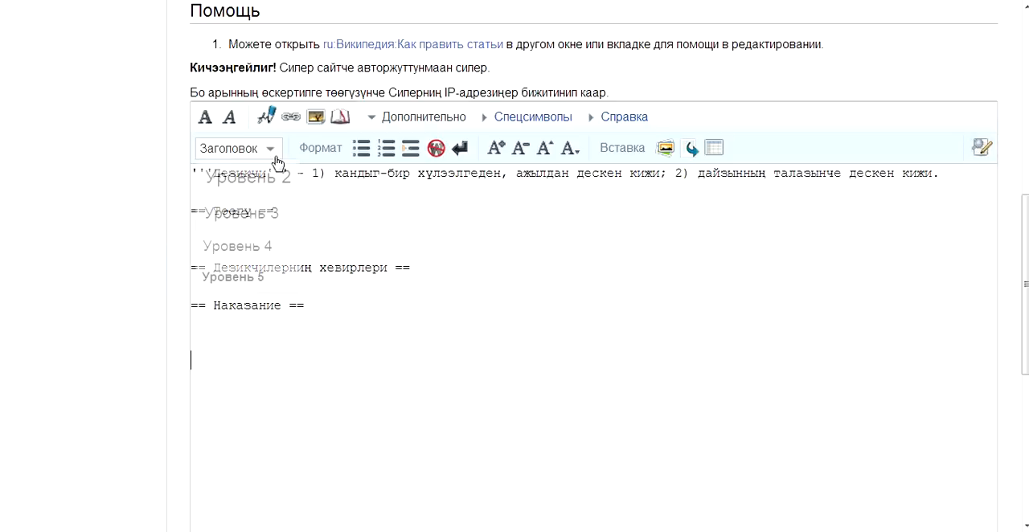
{"action": "left_click", "coordinate": [271, 175]}
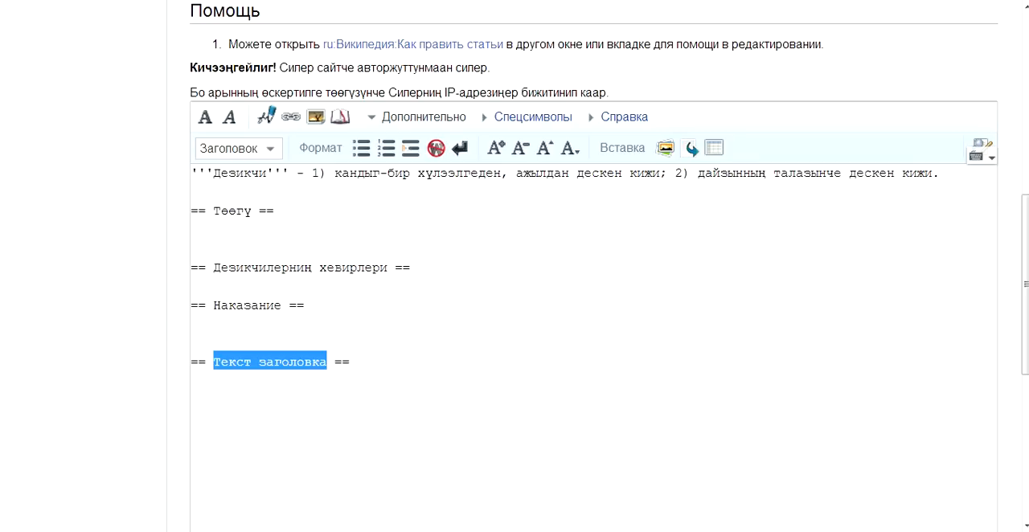
{"action": "type", "text": "Дес"}
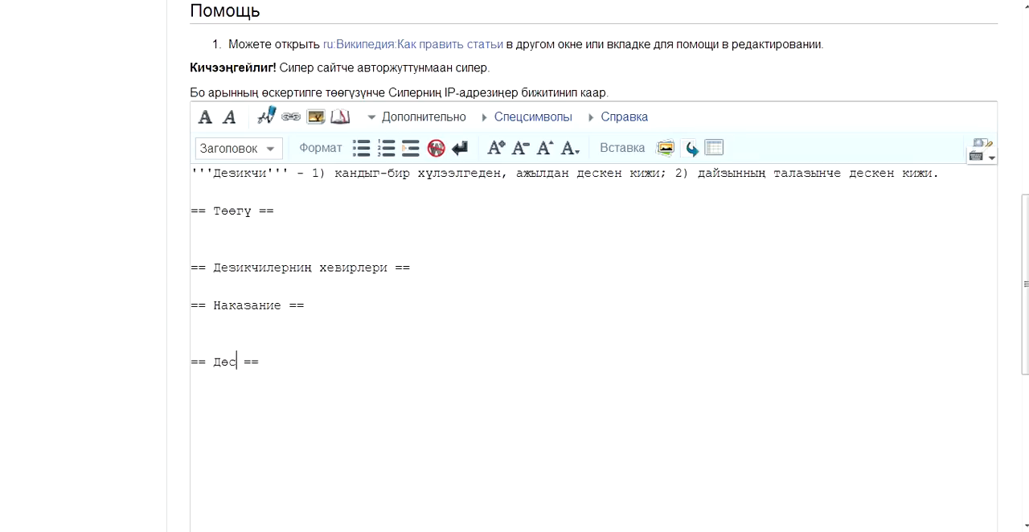
Start a numbered source entry under "Дөс" reading "#Тыва дылдың тайлыбыр сөстүү (словарь)".
{"action": "key", "text": "Down"}
{"action": "type", "text": "#"}
{"action": "key", "text": "BackSpace"}
{"action": "type", "text": "#"}
{"action": "type", "text": "Тыва дл"}
{"action": "key", "text": "BackSpace"}
{"action": "type", "text": "ылдың тайлыбыр"}
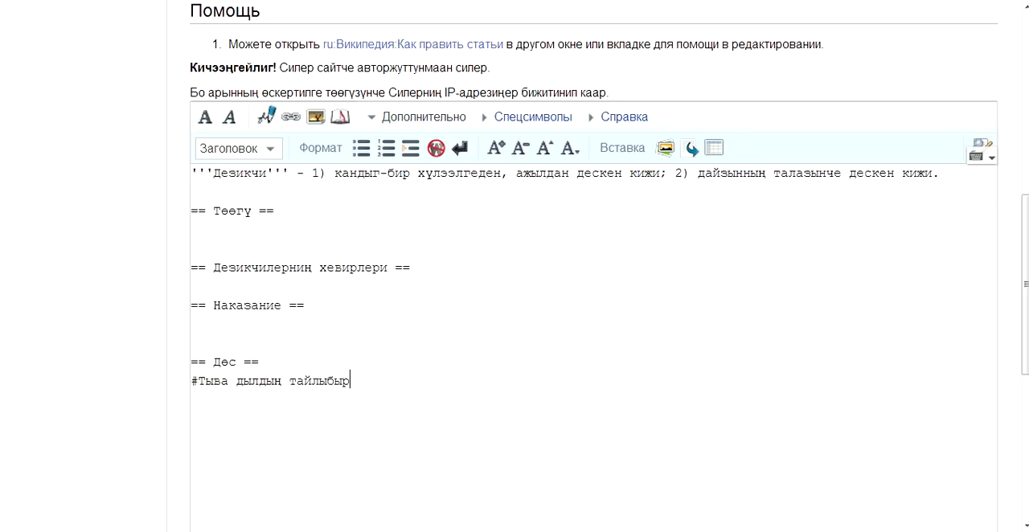
{"action": "type", "text": " сөстүү ()"}
{"action": "key", "text": "Left"}
{"action": "type", "text": "словарь"}
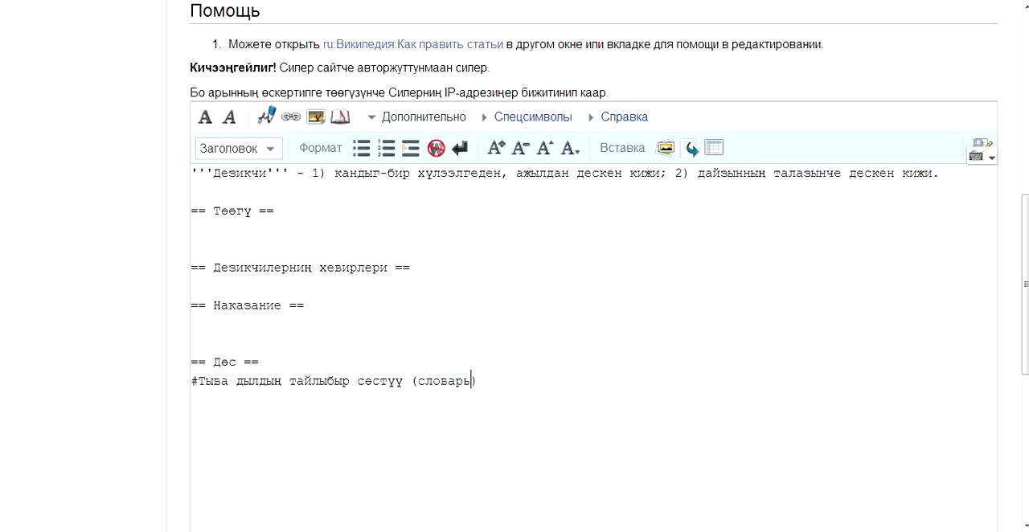
{"action": "type", "text": "."}
{"action": "type", "text": " Том"}
{"action": "type", "text": " I"}
{"action": "type", "text": ", \"\""}
{"action": "type", "text": "Наука"}
Complete the source entry with the publication details ". Том I, "Наука", Новосибирск 2003ч.".
{"action": "key", "text": "Right"}
{"action": "type", "text": ", Новосибирск 2003ч."}
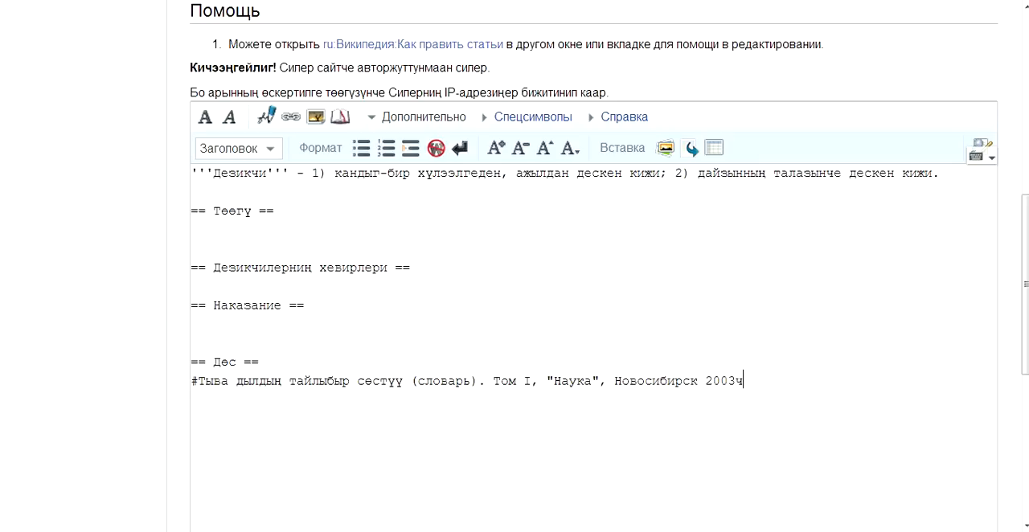
Add an empty second numbered item "#" below the dictionary source and remove the extra spaces after it.
{"action": "key", "text": "Return"}
{"action": "type", "text": "#"}
{"action": "key", "text": "shift+Left"}
{"action": "key", "text": "shift+Left"}
{"action": "key", "text": "shift+Left"}
{"action": "key", "text": "shift+Left"}
{"action": "key", "text": "shift+Left"}
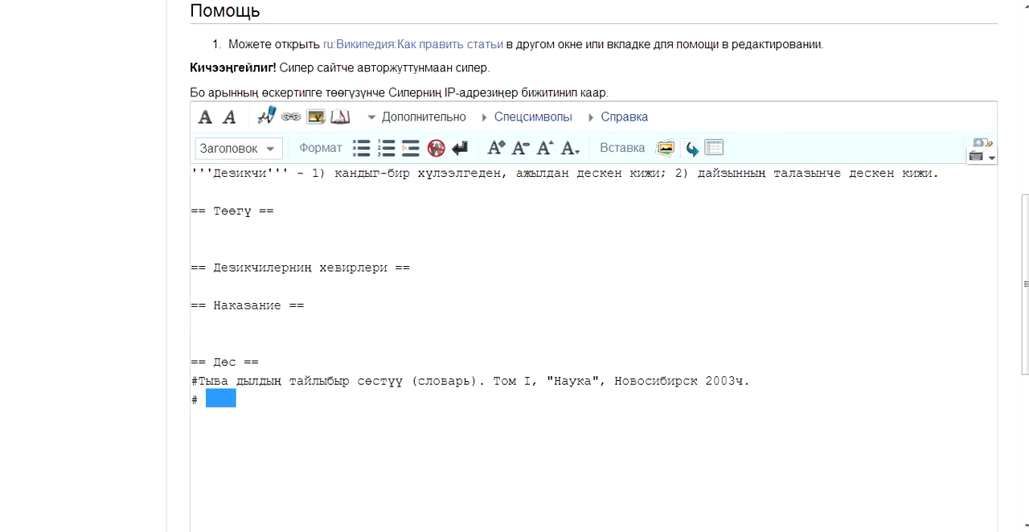
{"action": "key", "text": "Right"}
{"action": "key", "text": "BackSpace"}
{"action": "key", "text": "BackSpace"}
{"action": "key", "text": "BackSpace"}
{"action": "key", "text": "BackSpace"}
{"action": "key", "text": "BackSpace"}
Add a category link "[[Аңгылал:]]" below the source list, leaving the category name empty.
{"action": "key", "text": "Return"}
{"action": "key", "text": "Return"}
{"action": "scroll", "coordinate": [514, 265], "scroll_direction": "down", "scroll_amount": 2}
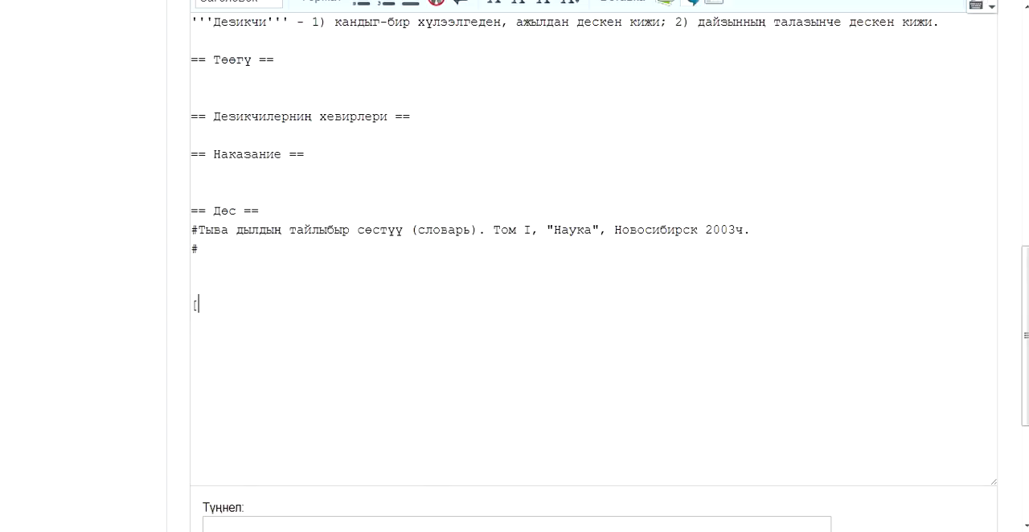
{"action": "type", "text": "[[]]"}
{"action": "key", "text": "Left"}
{"action": "key", "text": "Left"}
{"action": "type", "text": "A"}
{"action": "type", "text": "нгылал"}
{"action": "type", "text": ":"}
Fill in the category link with the name "Шериг албан" and the sort key "Д".
{"action": "scroll", "coordinate": [415, 181], "scroll_direction": "up", "scroll_amount": 3}
{"action": "scroll", "coordinate": [376, 187], "scroll_direction": "down", "scroll_amount": 4}
{"action": "scroll", "coordinate": [376, 187], "scroll_direction": "up", "scroll_amount": 1}
{"action": "scroll", "coordinate": [562, 281], "scroll_direction": "up", "scroll_amount": 1}
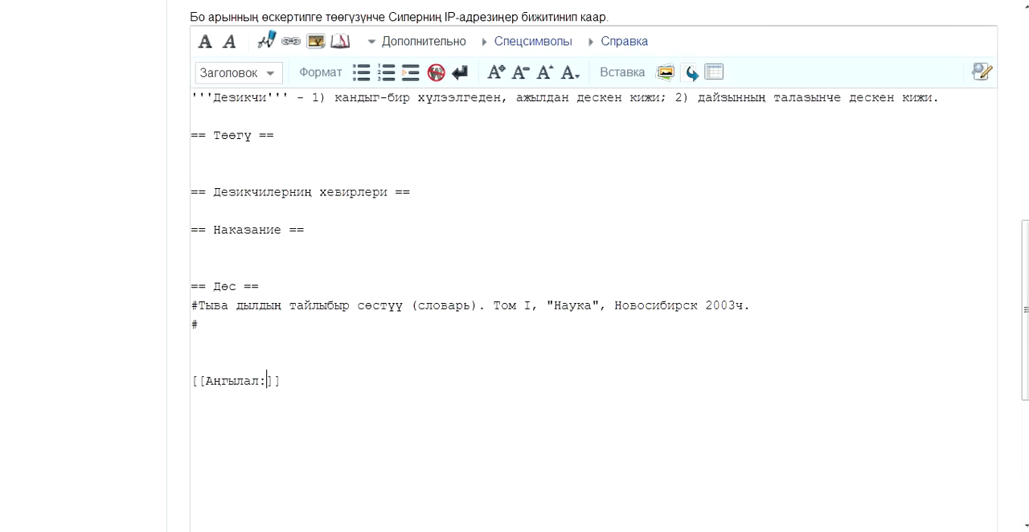
{"action": "type", "text": "Шериг ал"}
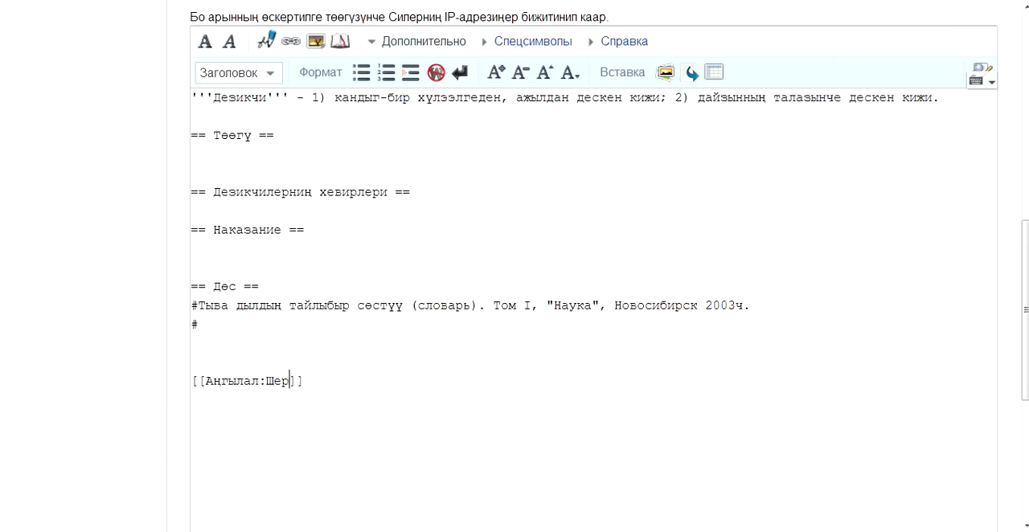
{"action": "type", "text": "бан|Д"}
Copy the "Шериг албан" category line and paste two copies on separate lines beneath it.
{"action": "key", "text": "Down"}
{"action": "key", "text": "Up"}
{"action": "key", "text": "End"}
{"action": "key", "text": "shift+Home"}
{"action": "key", "text": "Home"}
{"action": "key", "text": "Down"}
{"action": "type", "text": "[[Ангылал:Шериг албан|Д]]"}
{"action": "type", "text": "[[Ангылал:Шериг албан|Д]]"}
{"action": "key", "text": "ctrl+z"}
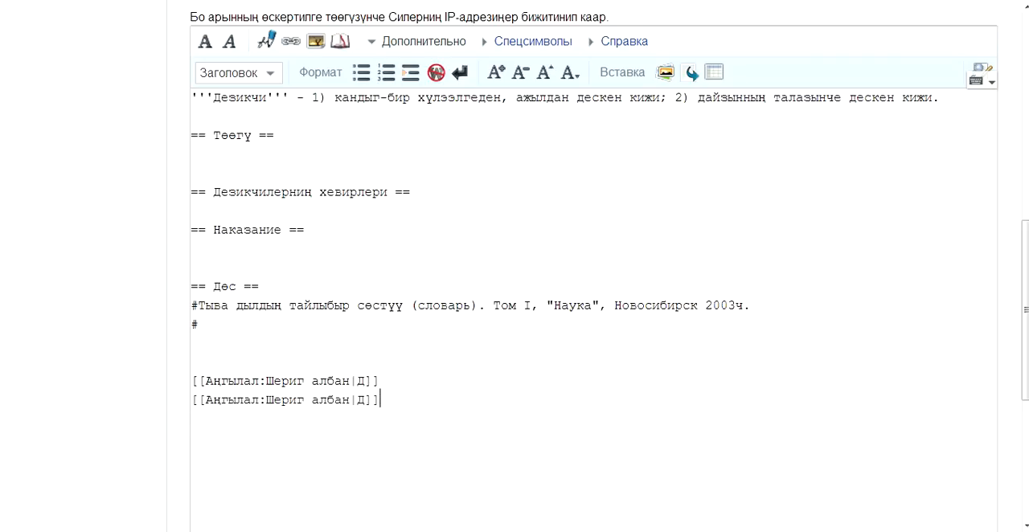
{"action": "key", "text": "Return"}
{"action": "type", "text": "[[Ангылал:Шериг албан|Д]]"}
Replace the category name in the second category line with "Дайзын", keeping its sort key.
{"action": "key", "text": "Up"}
{"action": "key", "text": "Left"}
{"action": "key", "text": "Left"}
{"action": "key", "text": "Left"}
{"action": "key", "text": "Left"}
{"action": "key", "text": "shift+Left"}
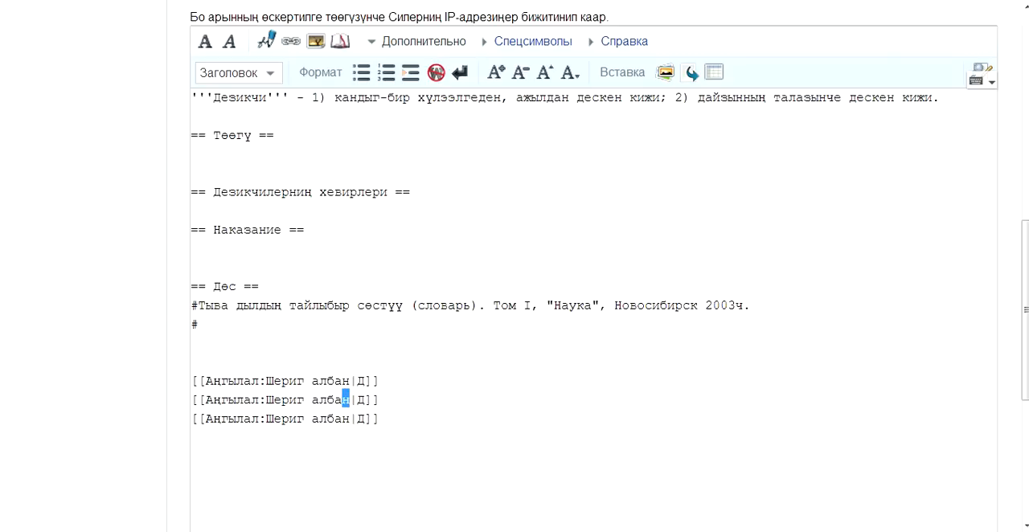
{"action": "key", "text": "shift+Left"}
{"action": "key", "text": "shift+Left"}
{"action": "key", "text": "shift+Left"}
{"action": "key", "text": "shift+Left"}
{"action": "key", "text": "shift+Left"}
{"action": "key", "text": "shift+Left"}
{"action": "key", "text": "shift+Left"}
{"action": "key", "text": "shift+Left"}
{"action": "key", "text": "shift+Left"}
{"action": "key", "text": "shift+Left"}
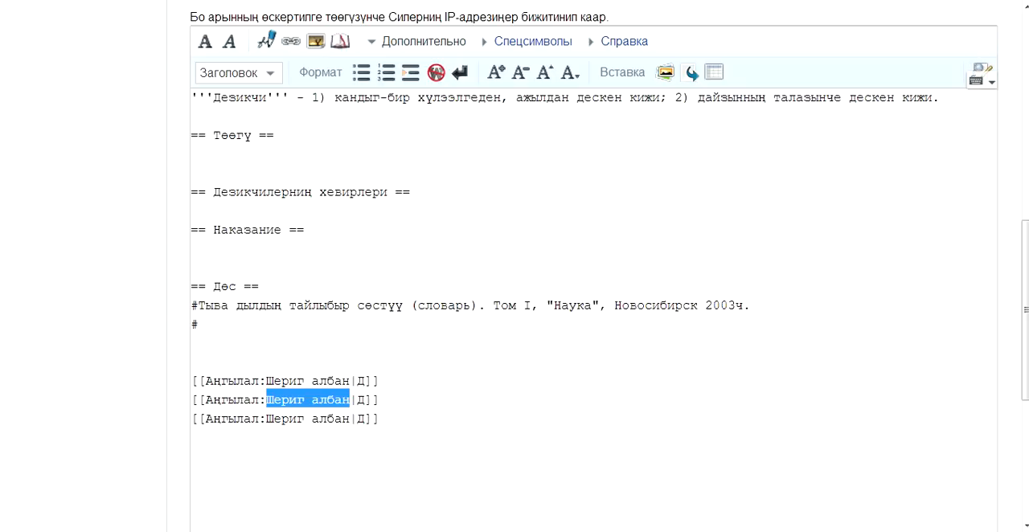
{"action": "type", "text": "Дайзын"}
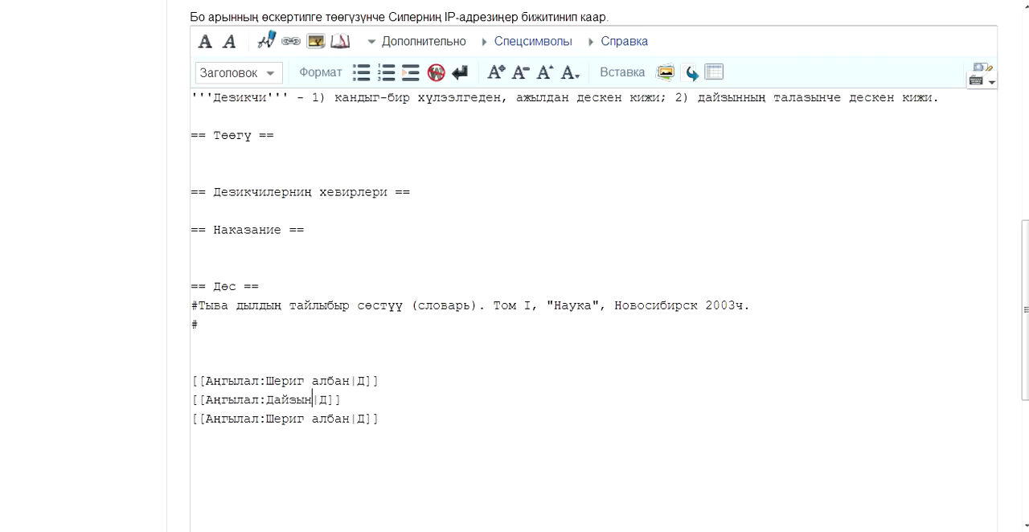
Delete the third, duplicate category line together with its empty line.
{"action": "key", "text": "Home"}
{"action": "key", "text": "shift+End"}
{"action": "key", "text": "Delete"}
{"action": "key", "text": "BackSpace"}
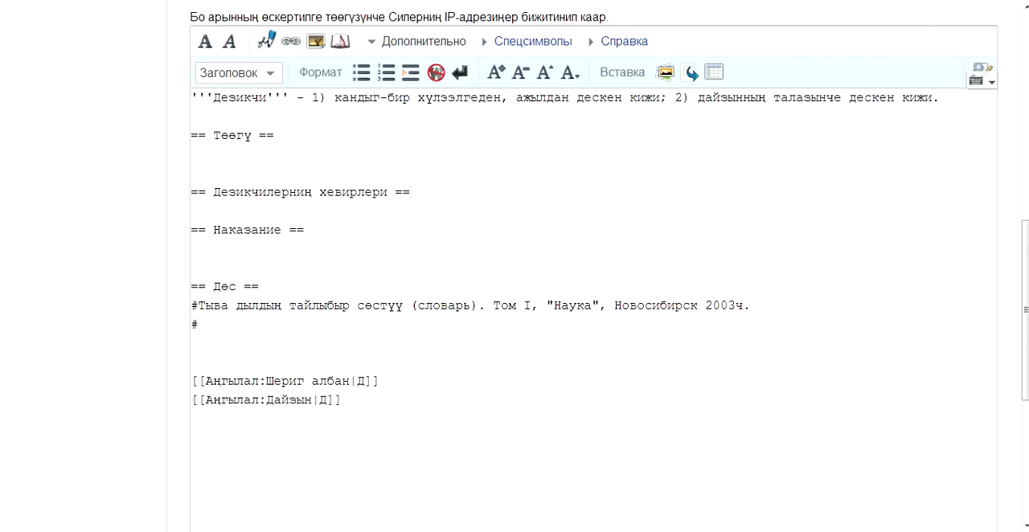
Leave no extra blank lines after the "Дайзын" category and save the article.
{"action": "scroll", "coordinate": [514, 265], "scroll_direction": "down", "scroll_amount": 3}
{"action": "key", "text": "Return"}
{"action": "key", "text": "Return"}
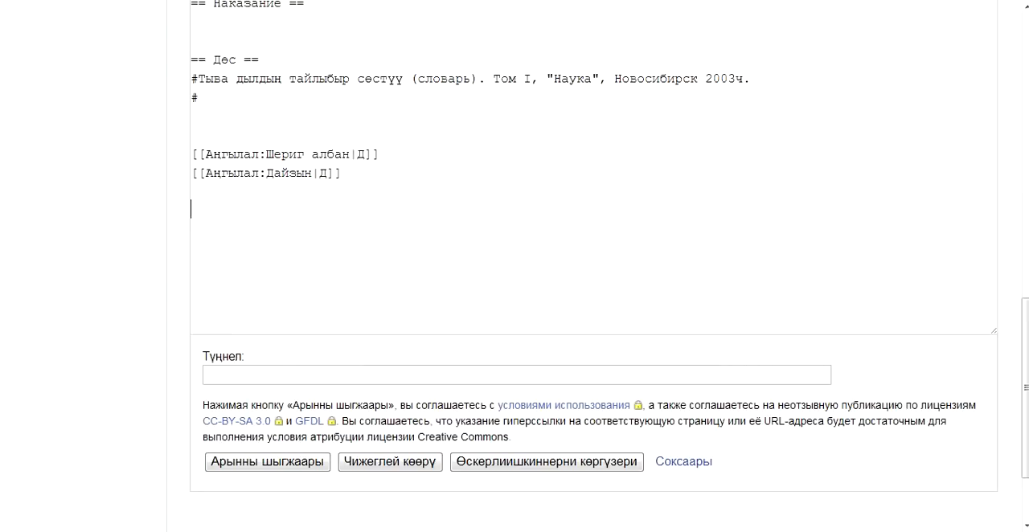
{"action": "key", "text": "BackSpace"}
{"action": "key", "text": "BackSpace"}
{"action": "scroll", "coordinate": [514, 265], "scroll_direction": "up", "scroll_amount": 3}
{"action": "scroll", "coordinate": [514, 265], "scroll_direction": "down", "scroll_amount": 3}
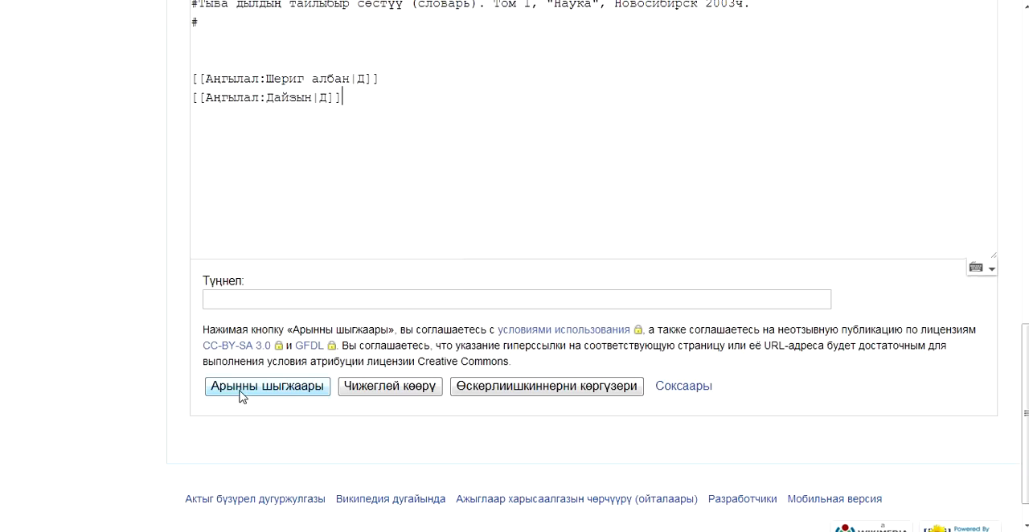
{"action": "left_click", "coordinate": [239, 391]}
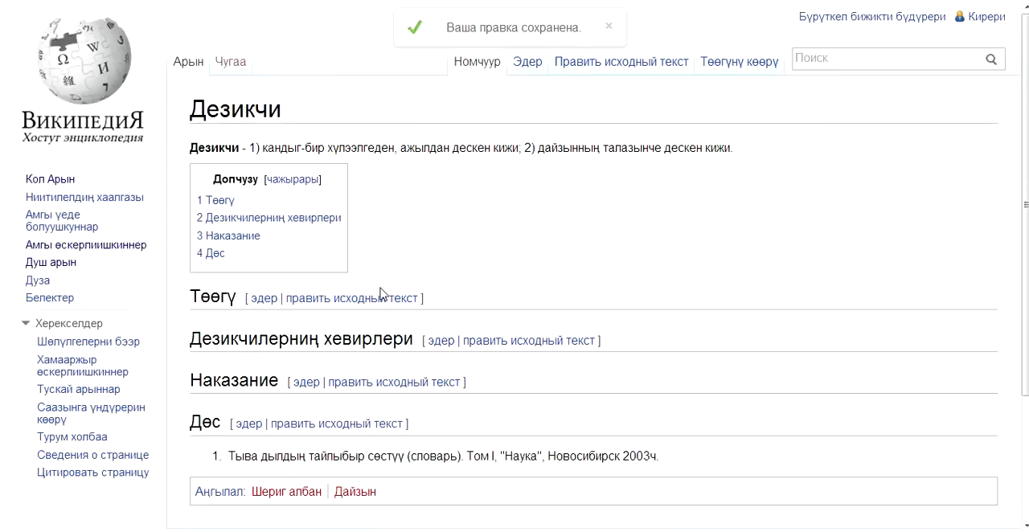
Open the saved article's source for editing and enter some placeholder text under the "Төөгү" heading.
{"action": "scroll", "coordinate": [539, 201], "scroll_direction": "down", "scroll_amount": 3}
{"action": "scroll", "coordinate": [539, 202], "scroll_direction": "up", "scroll_amount": 3}
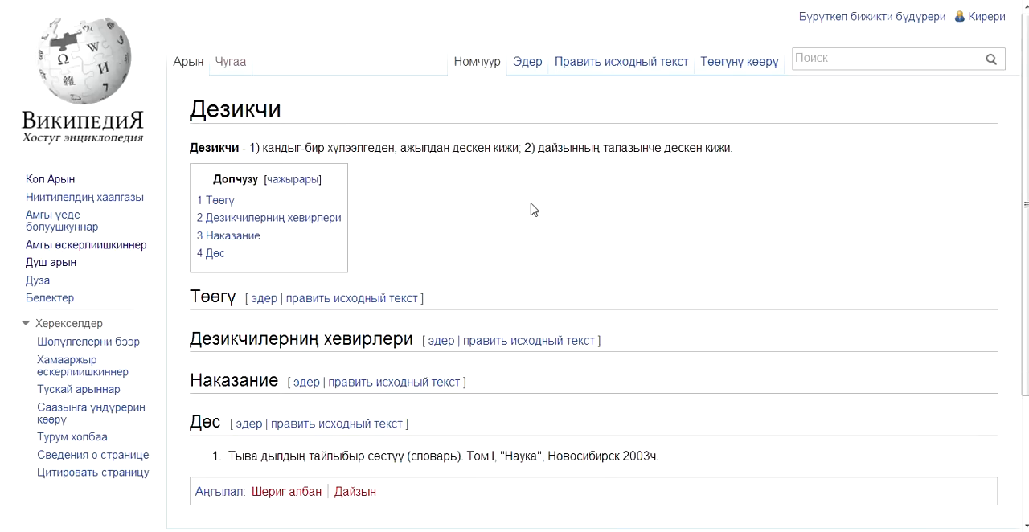
{"action": "left_click", "coordinate": [605, 83]}
{"action": "left_click", "coordinate": [193, 328]}
{"action": "scroll", "coordinate": [593, 328], "scroll_direction": "down", "scroll_amount": 3}
{"action": "scroll", "coordinate": [593, 241], "scroll_direction": "up", "scroll_amount": 3}
{"action": "type", "text": "аваываыв"}
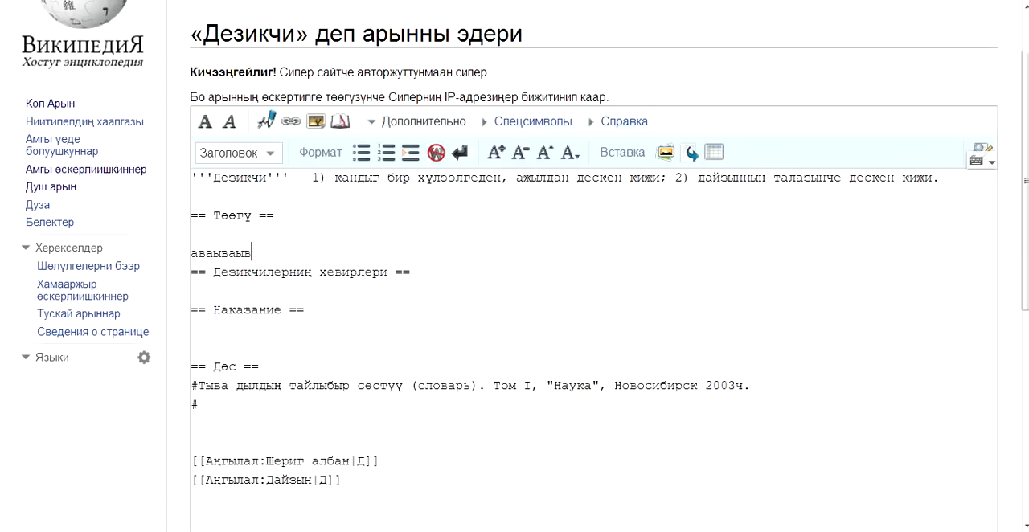
Remove the placeholder text under "Төөгү" and save the page again.
{"action": "key", "text": "shift+Home"}
{"action": "key", "text": "BackSpace"}
{"action": "scroll", "coordinate": [179, 427], "scroll_direction": "down", "scroll_amount": 5}
{"action": "left_click", "coordinate": [237, 396]}
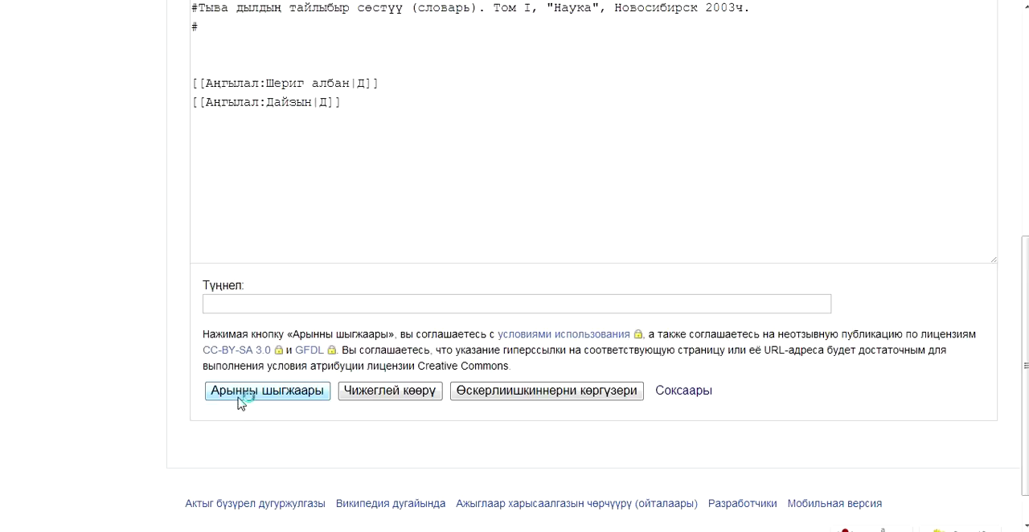